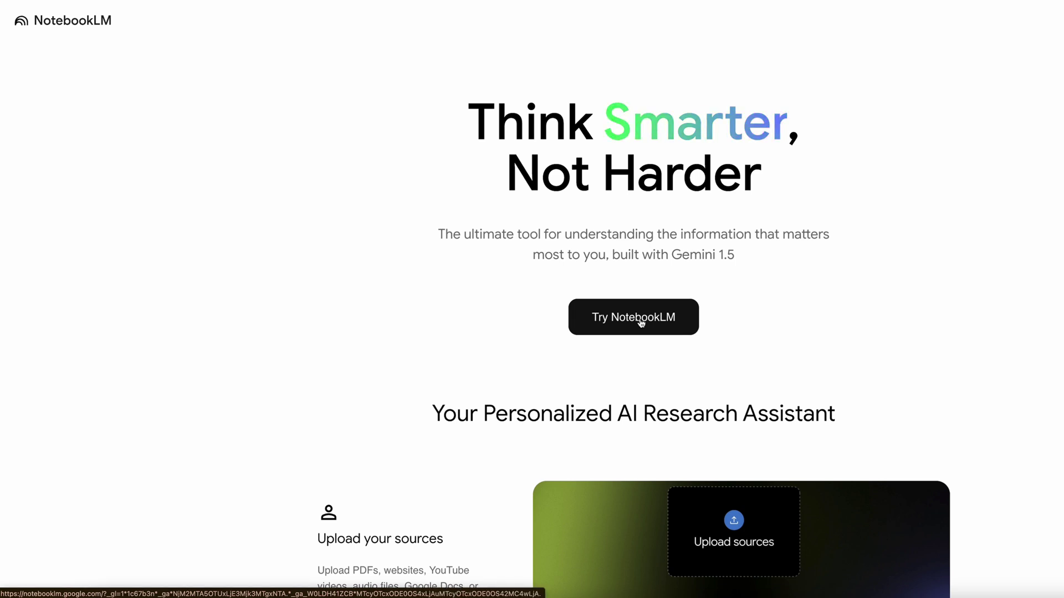
Open NotebookLM from its landing page and check the signed-in Google account.
left_click(638, 318)
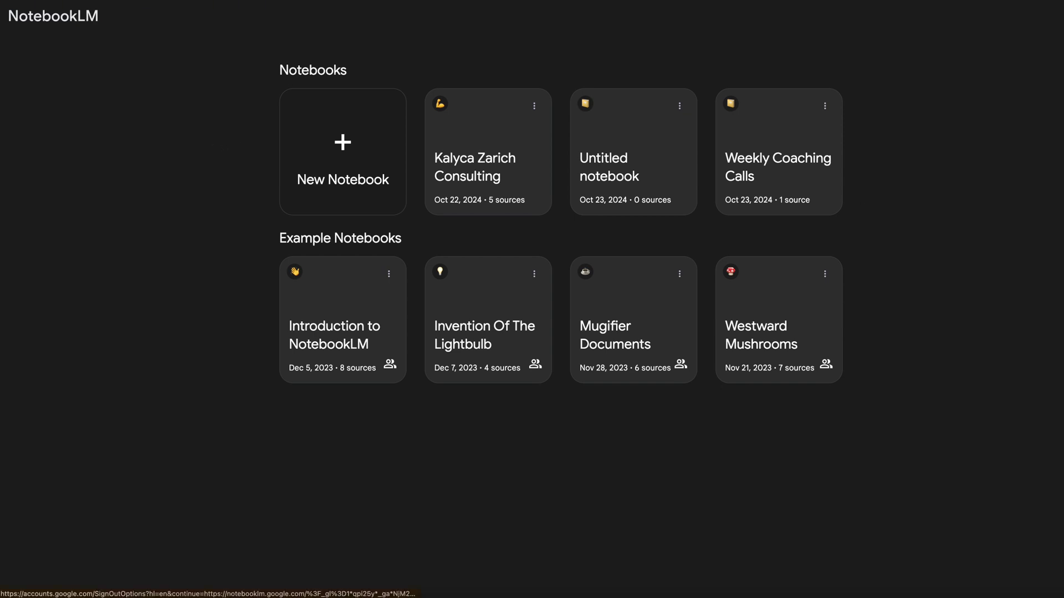
mouse_move(1053, 229)
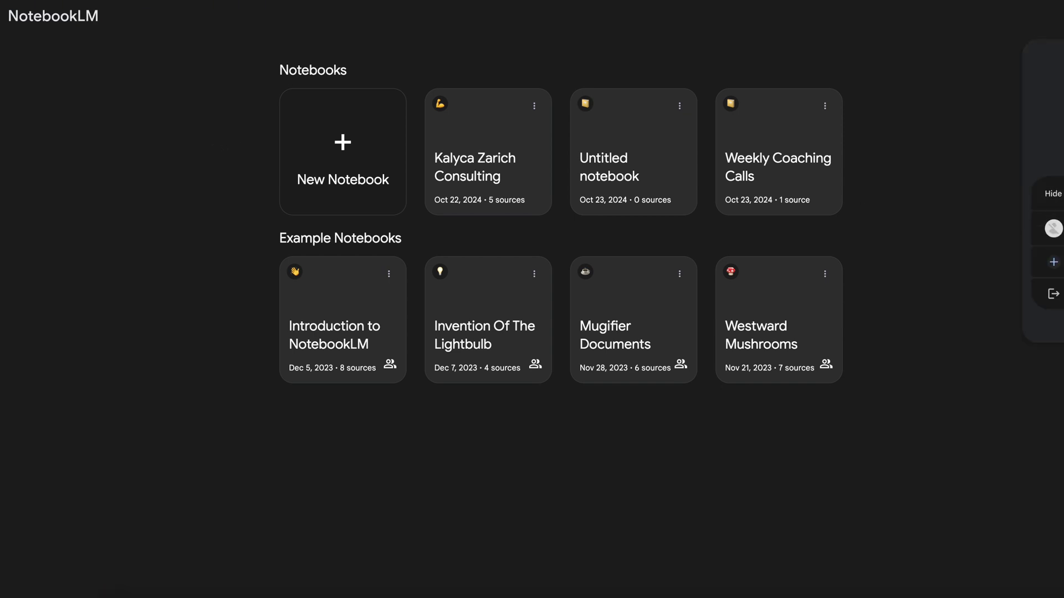
left_click(1053, 194)
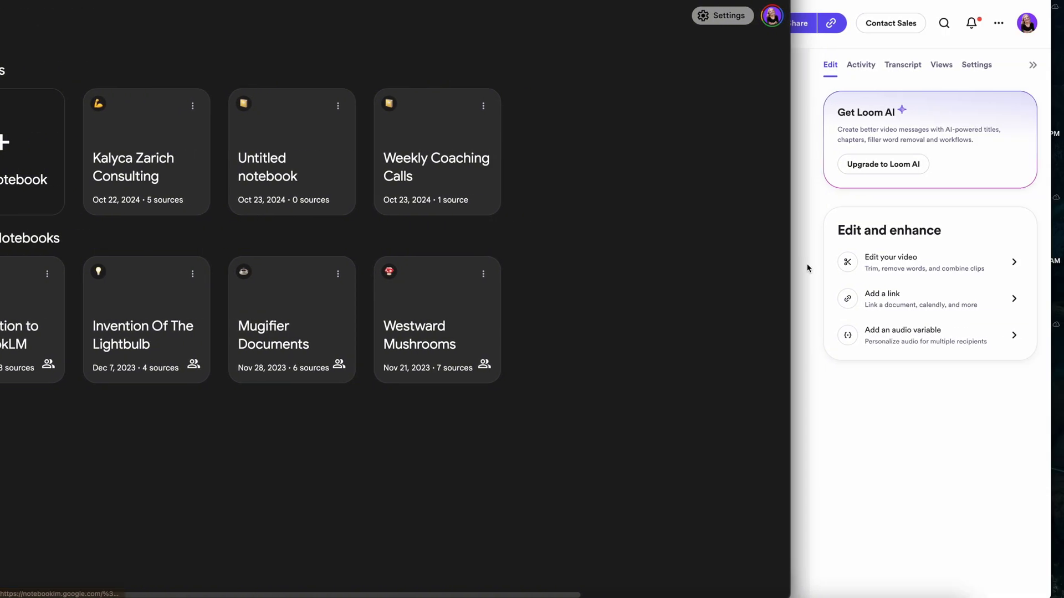
Switch to the Loom video, set its playback speed to 2.5×, and return to NotebookLM.
left_click(997, 271)
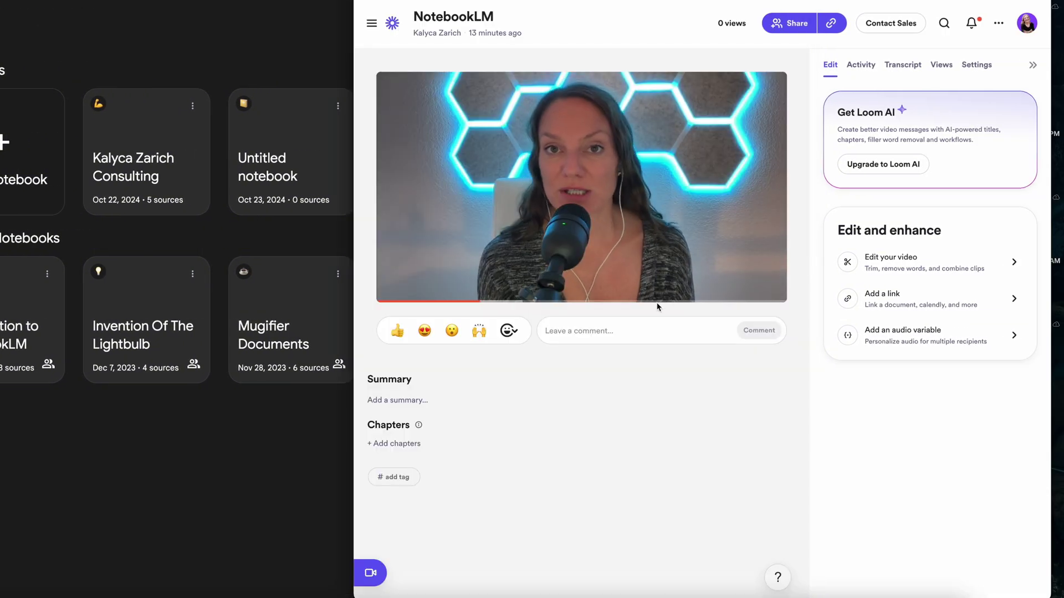
left_click(674, 291)
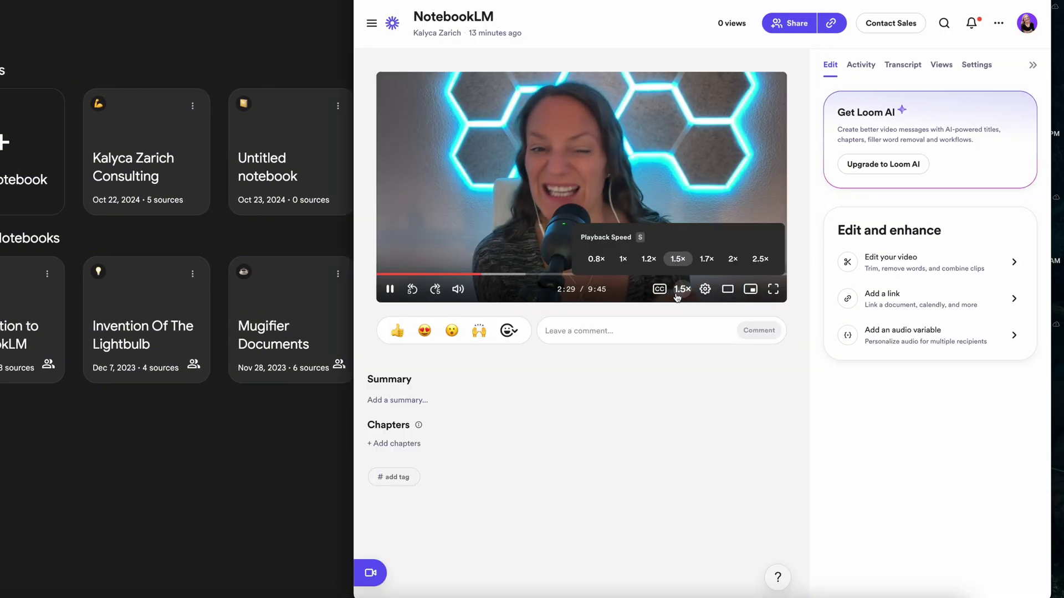
left_click(763, 256)
left_click(224, 37)
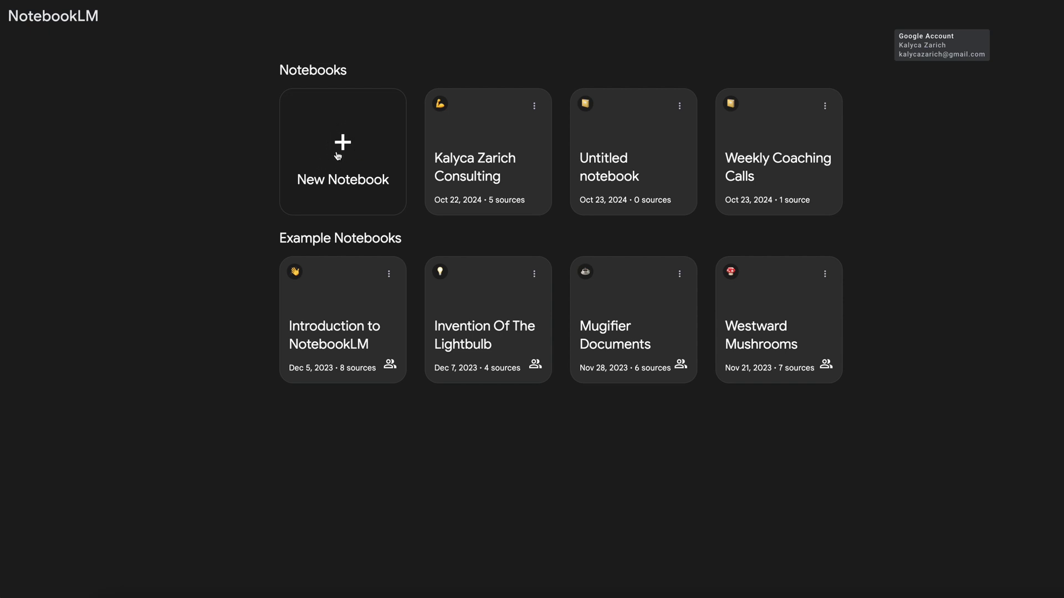
Create a new notebook and review the example source types listed for adding sources.
left_click(336, 153)
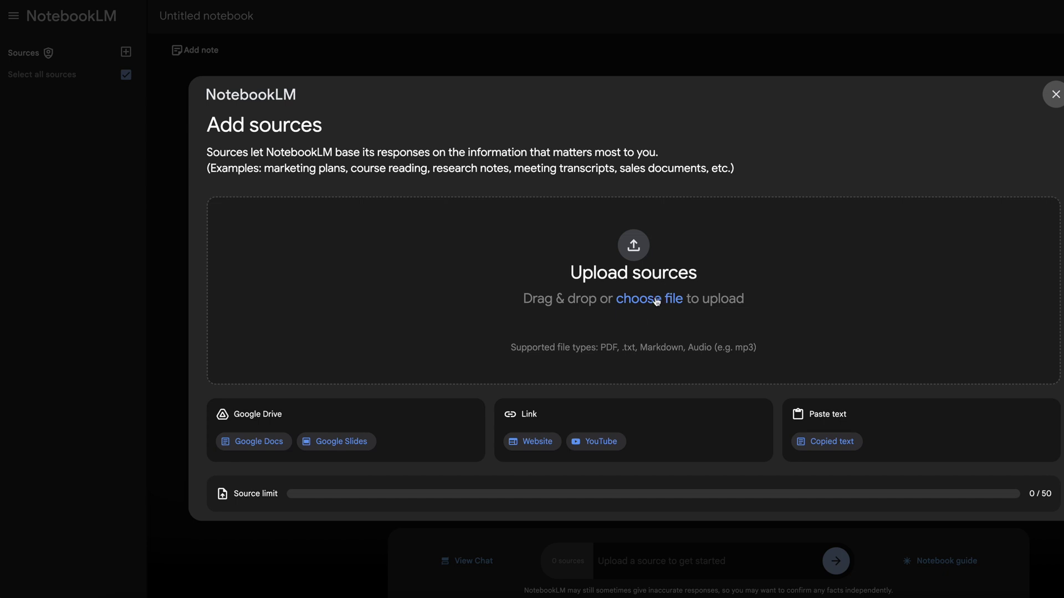
left_click_drag(729, 168, 203, 170)
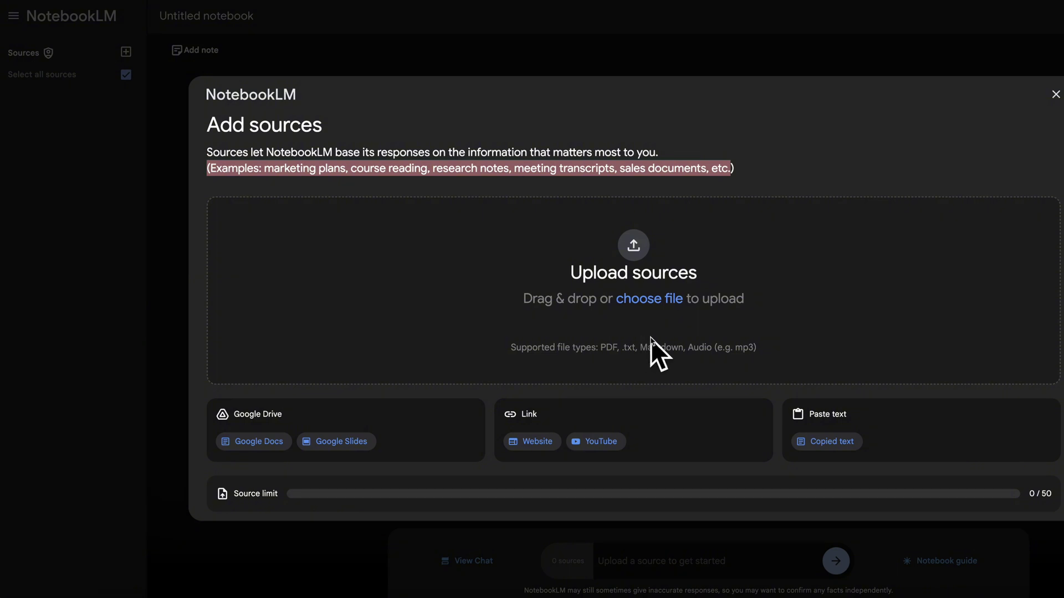
left_click(438, 324)
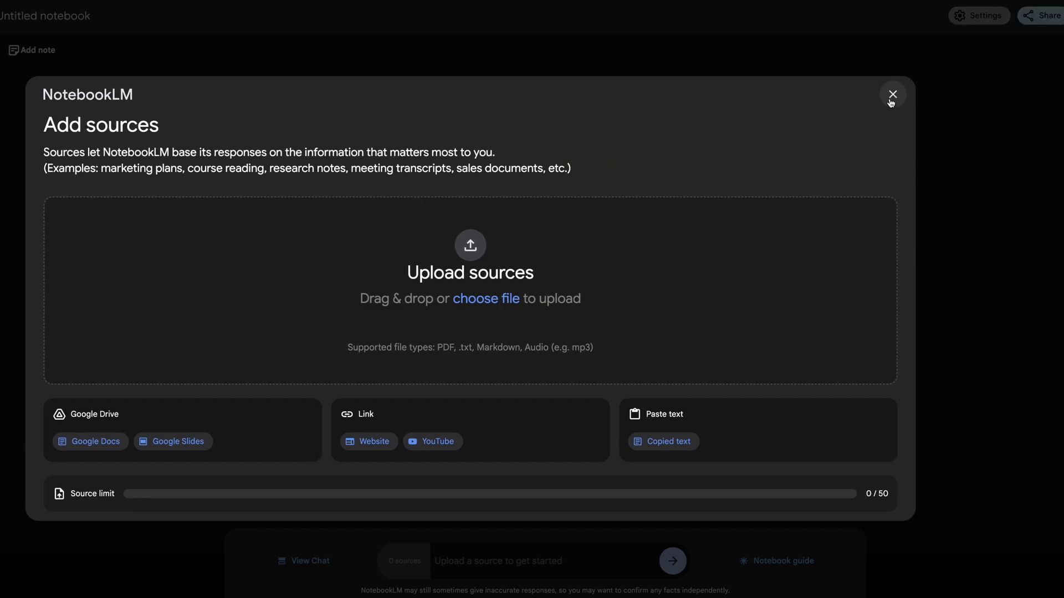
Leave the empty notebook and look over the sources of the existing consulting notebook, returning to the notebook list.
left_click(1055, 94)
left_click(6, 16)
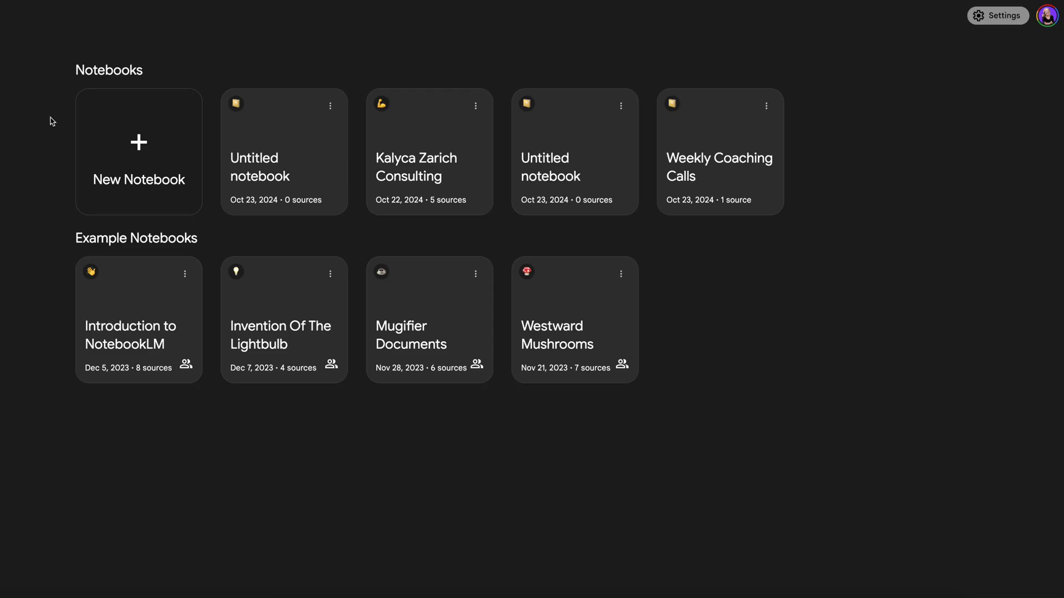
left_click(615, 139)
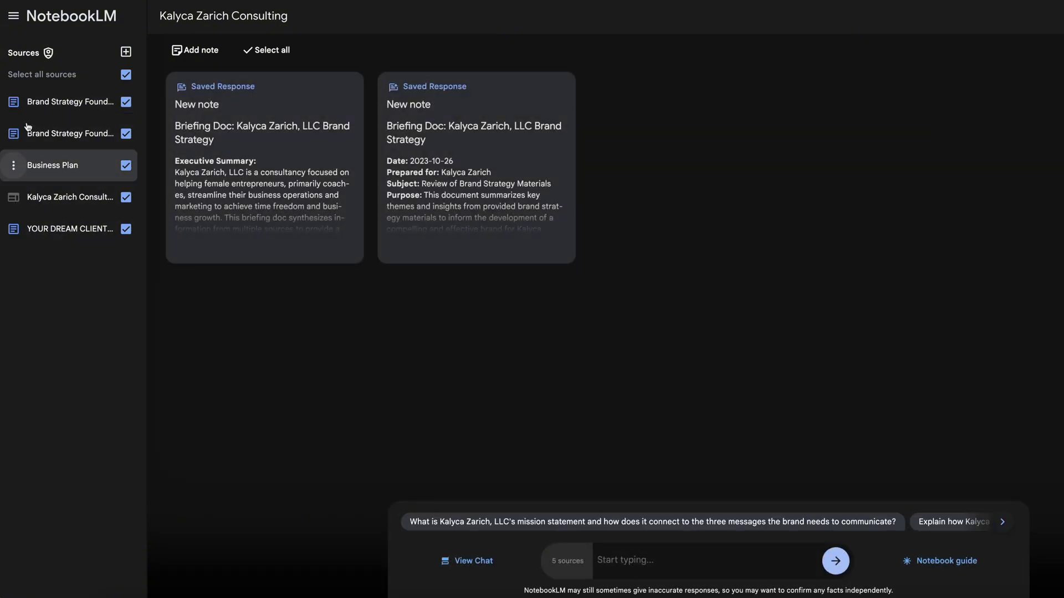
left_click(52, 21)
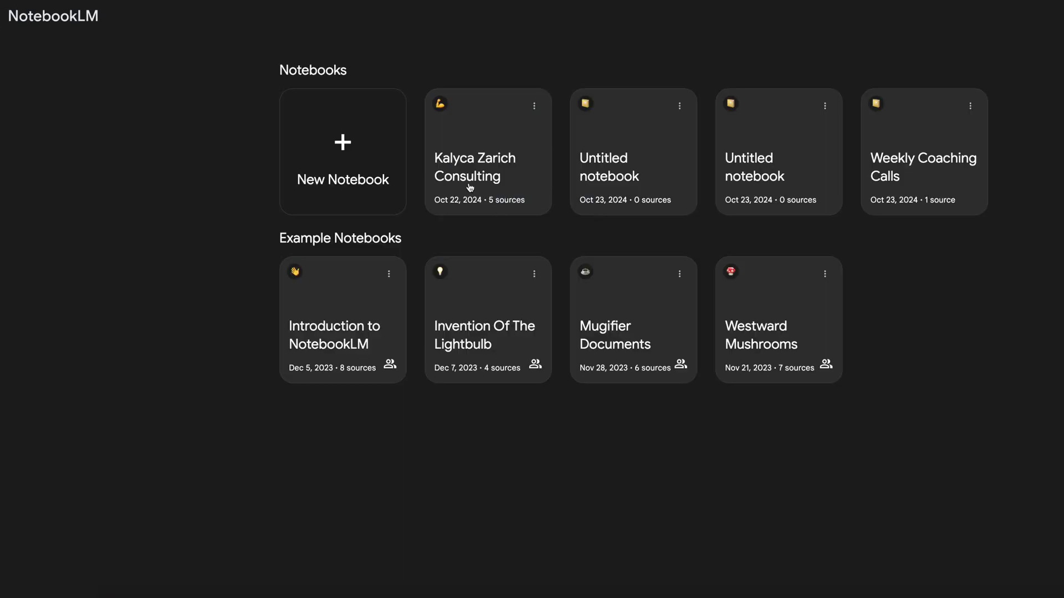
Create a new notebook and insert the Brand Strategy Foundations Google Doc from the company folder in My Drive.
left_click(354, 131)
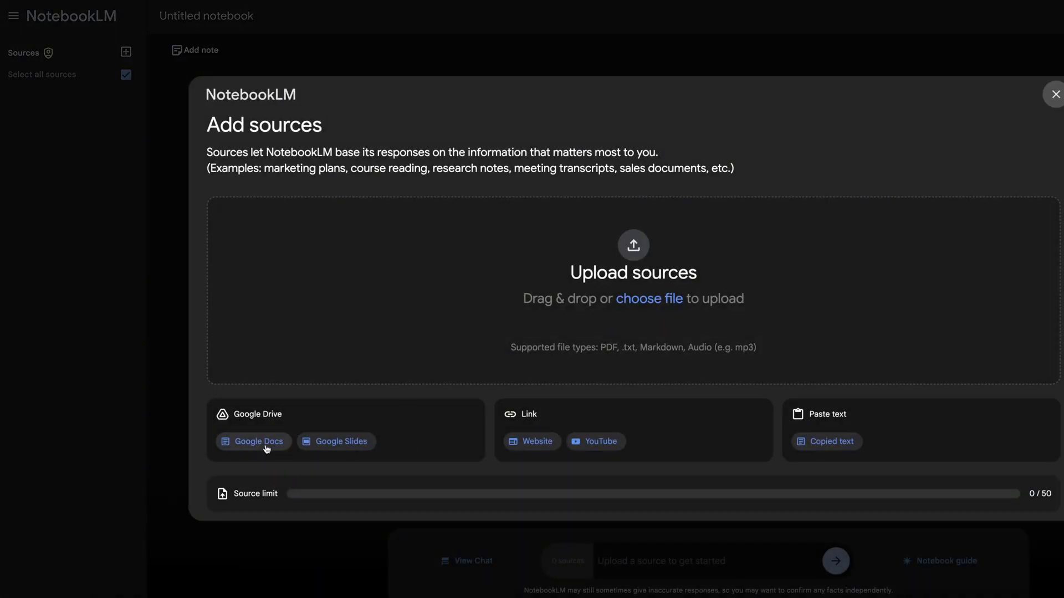
left_click(258, 441)
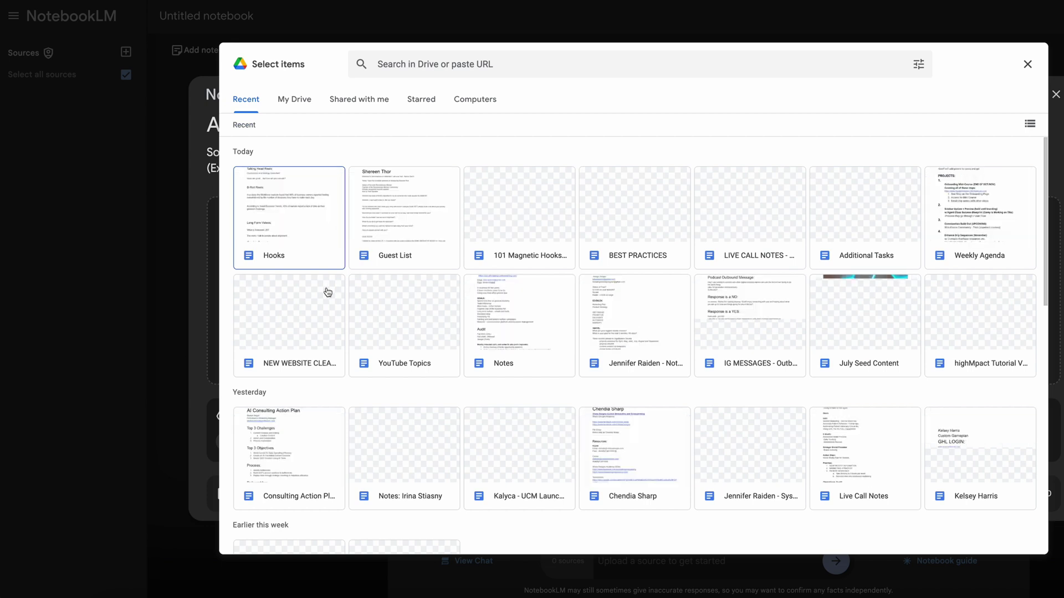
left_click(294, 103)
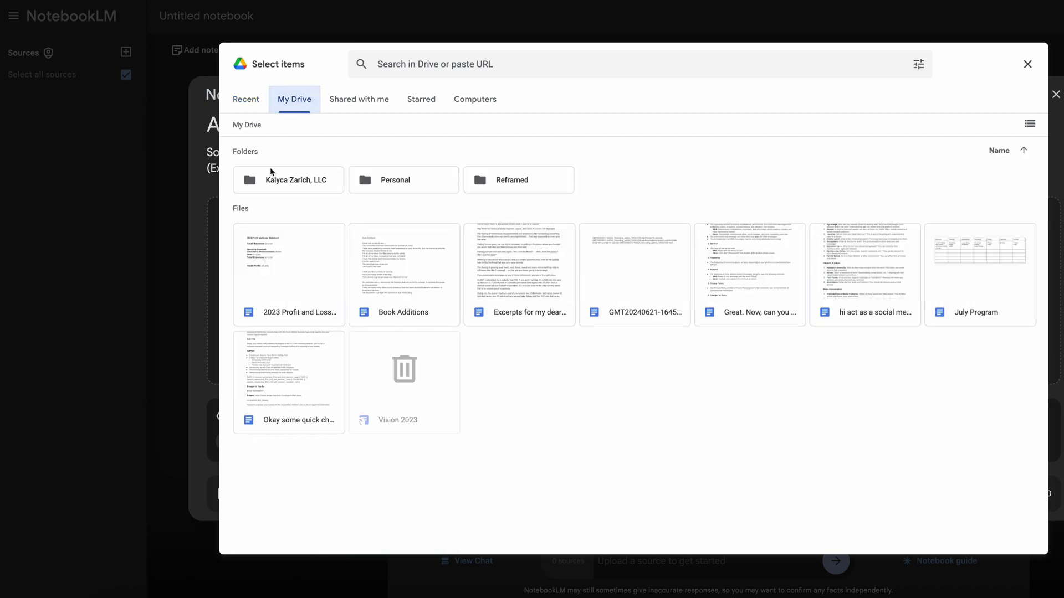
double_click(270, 173)
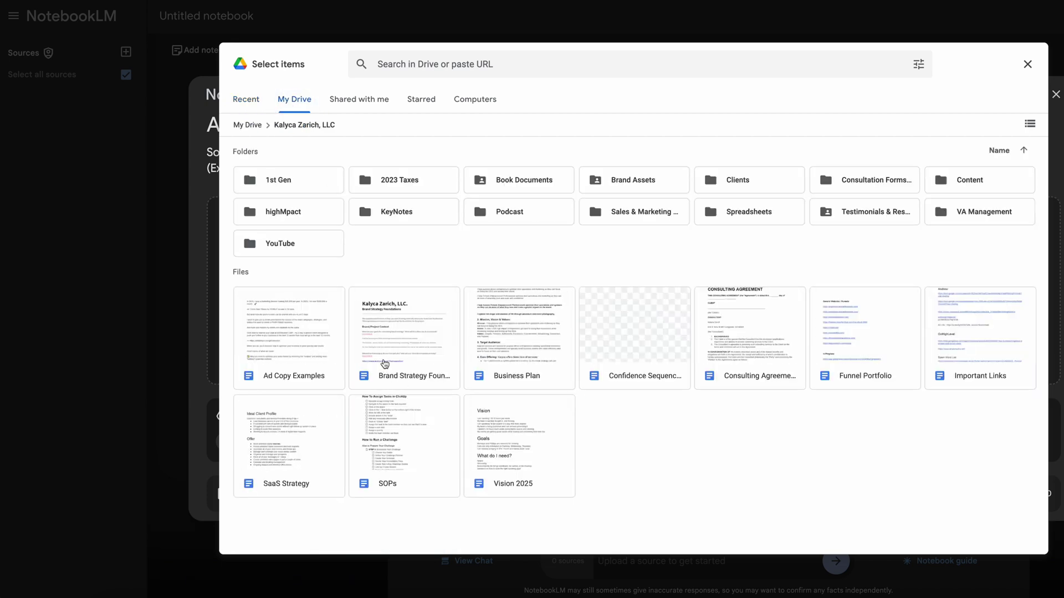
left_click(384, 364)
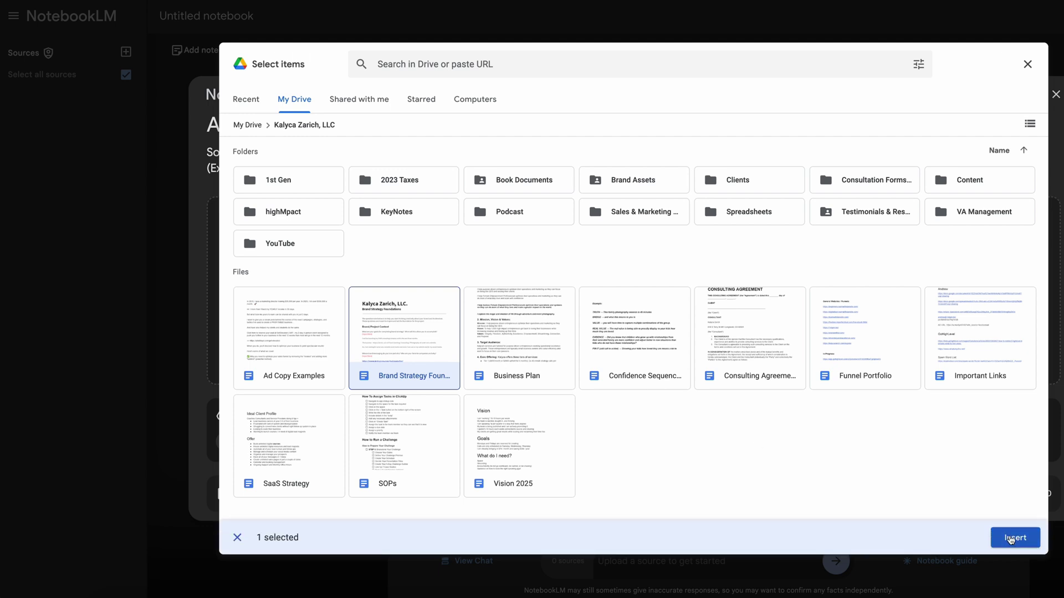
left_click(1009, 538)
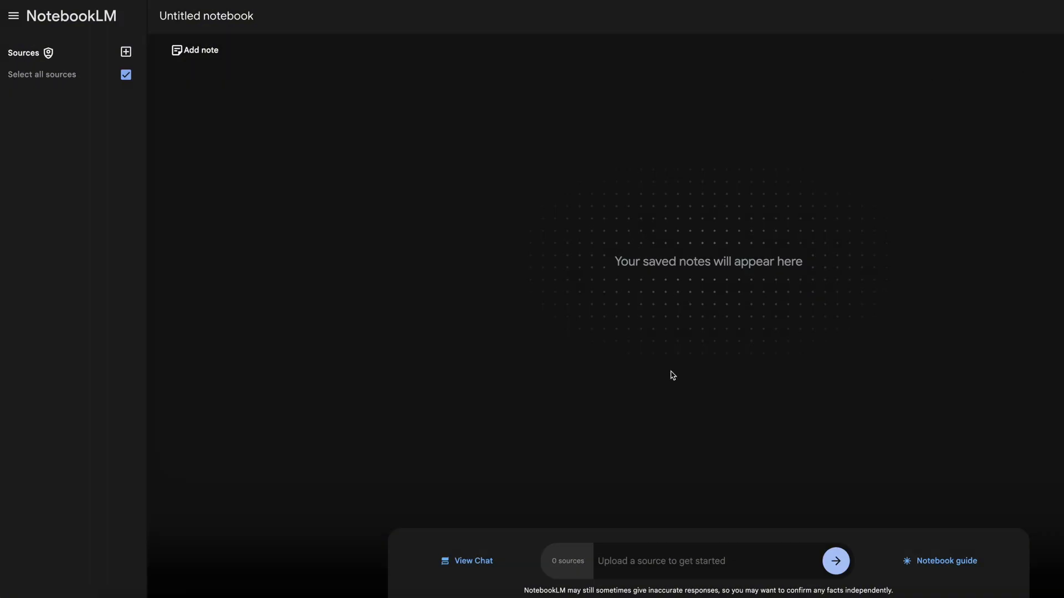
Return to the notebook list and open the Notebook guide of the consulting notebook with five sources.
left_click(33, 16)
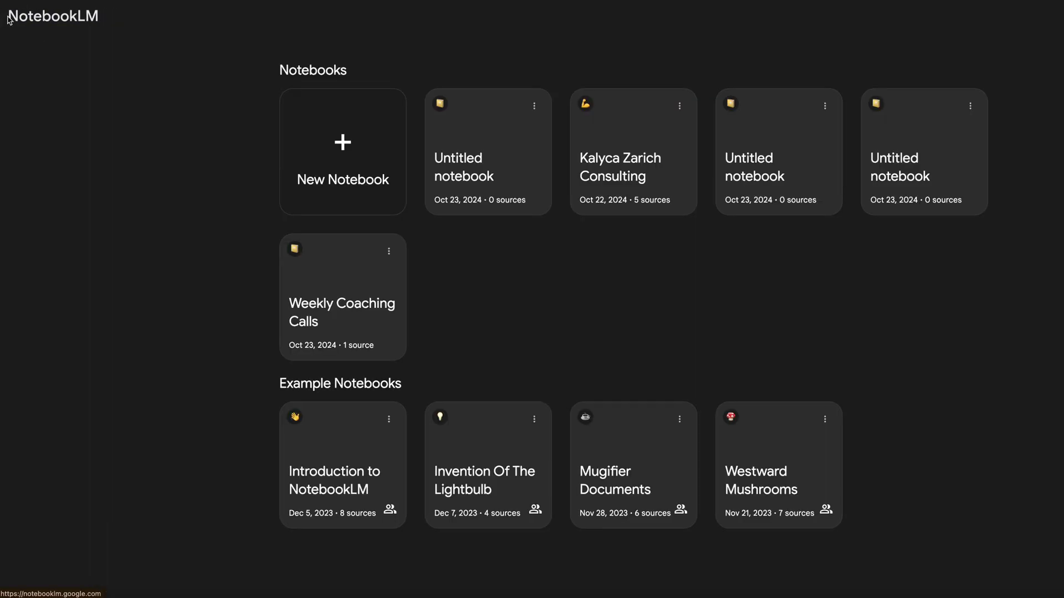
left_click(674, 174)
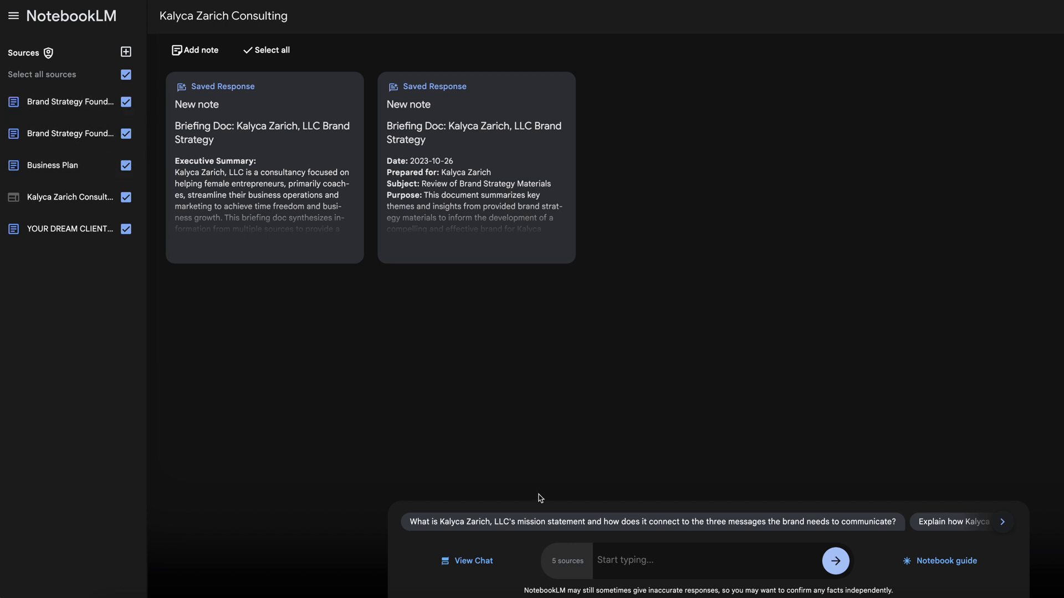
left_click(942, 561)
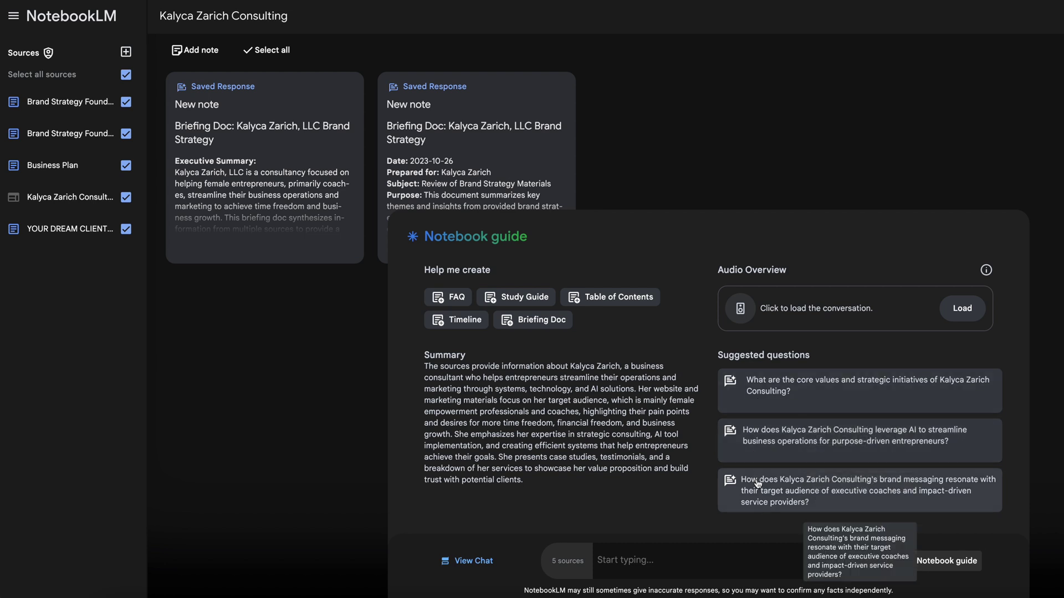
Load the Audio Overview conversation, play a few seconds of it, and close the Notebook guide.
left_click(972, 310)
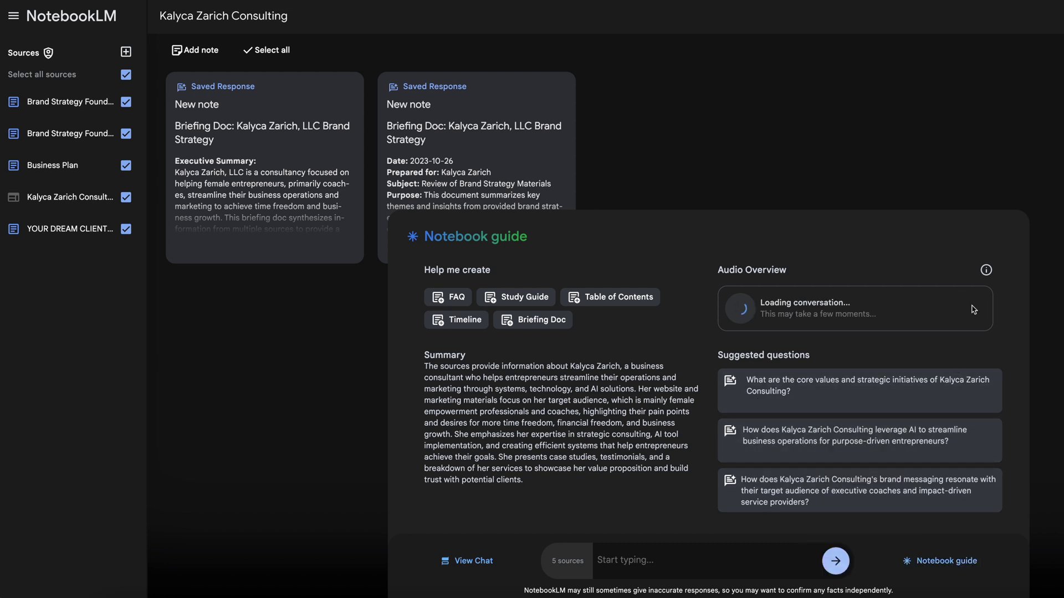
triple_click(879, 315)
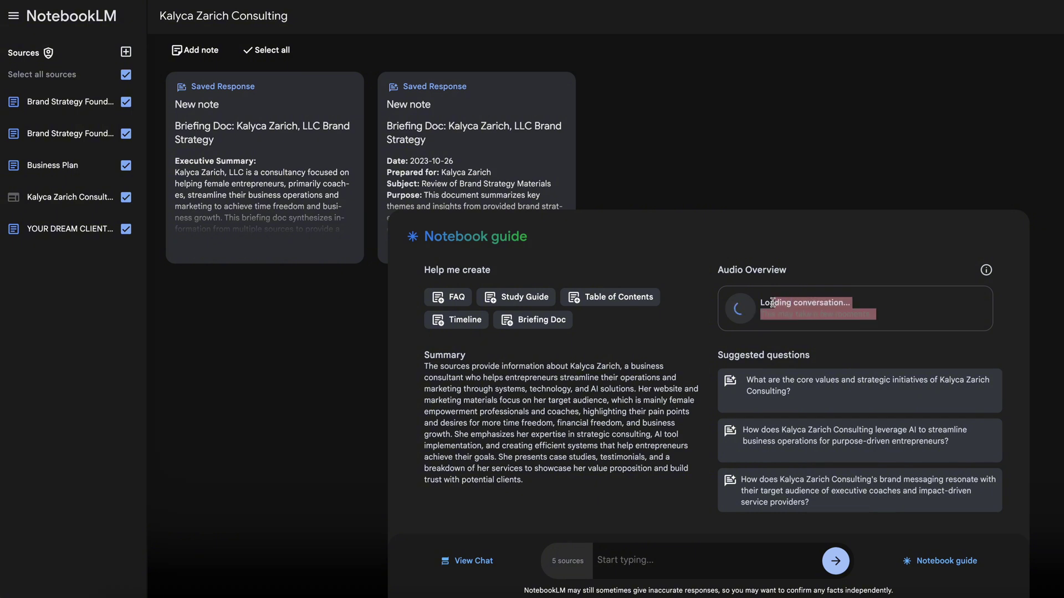
left_click(881, 316)
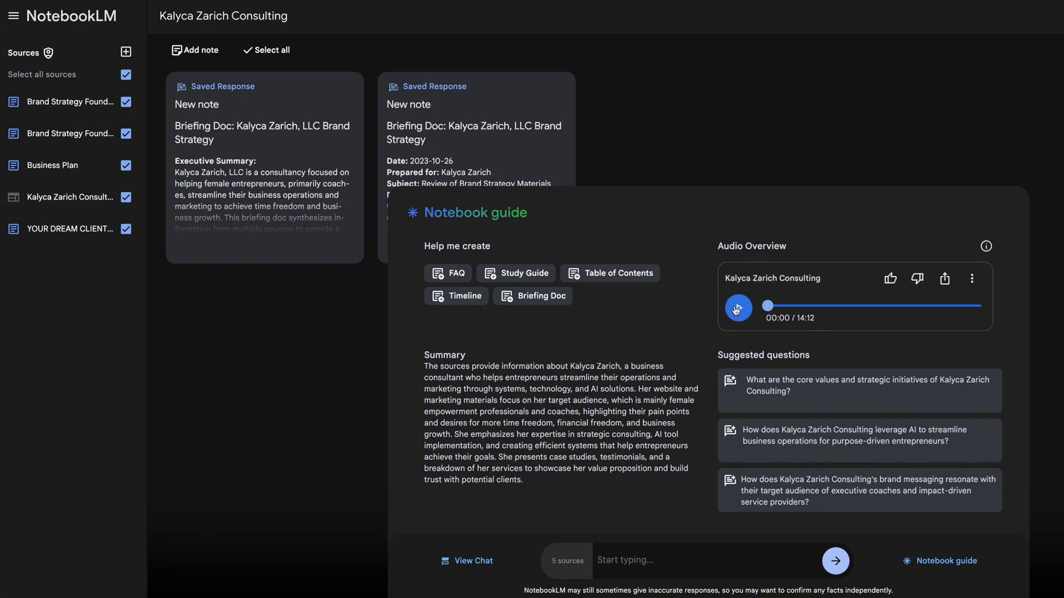
left_click(739, 308)
left_click(740, 310)
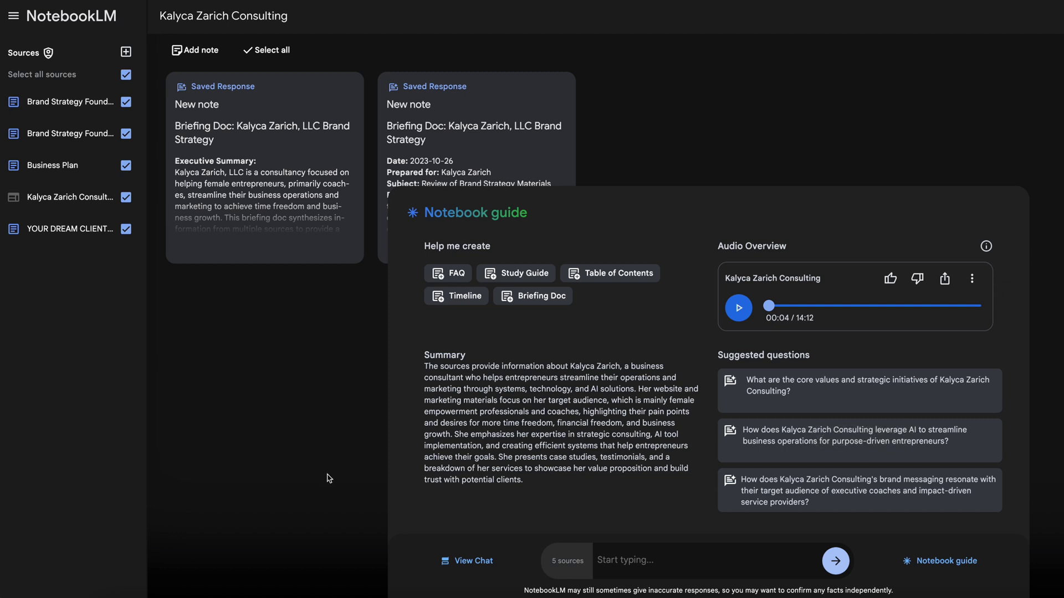
left_click(940, 561)
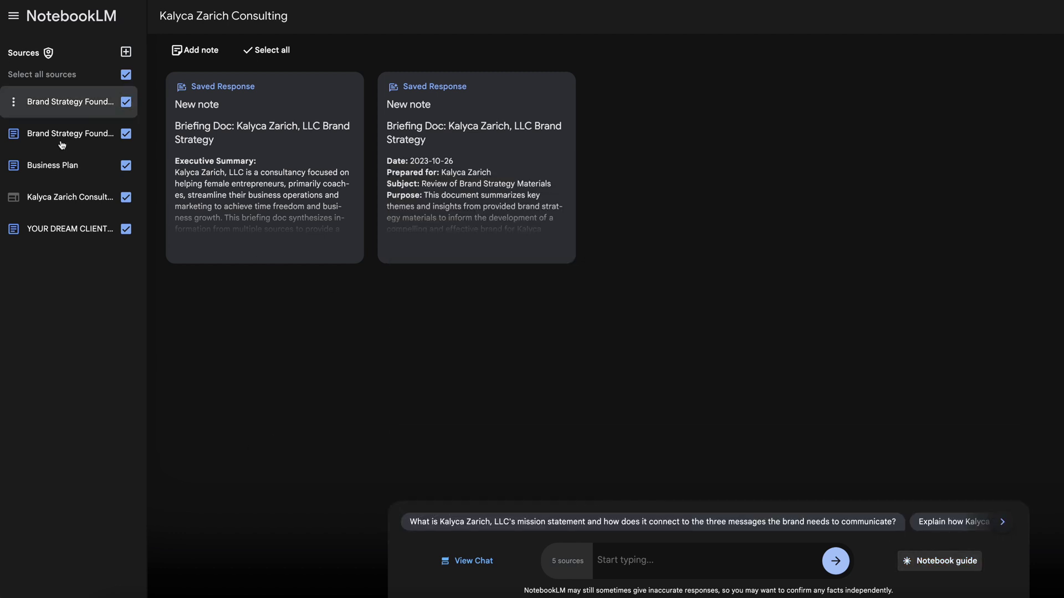
Restrict the notebook's active sources to Business Plan only.
left_click(126, 75)
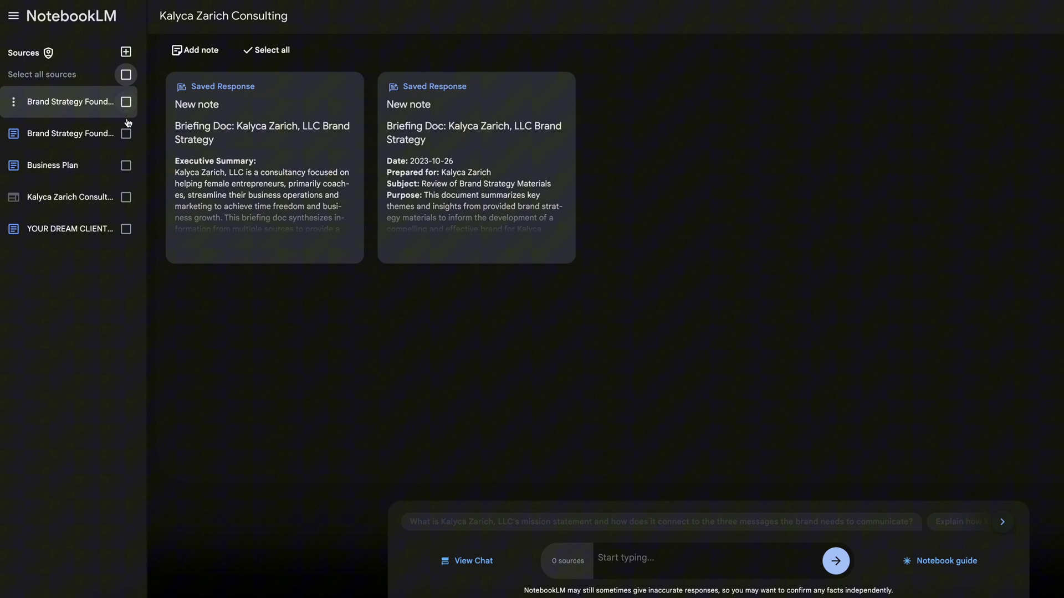
left_click(126, 165)
left_click(617, 566)
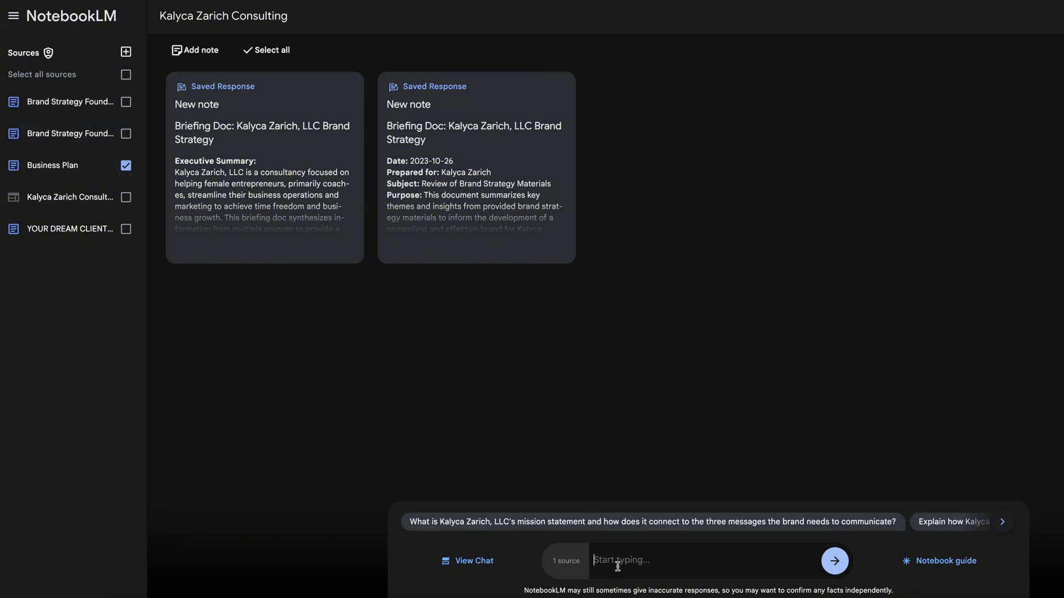
type("Question")
left_click(926, 562)
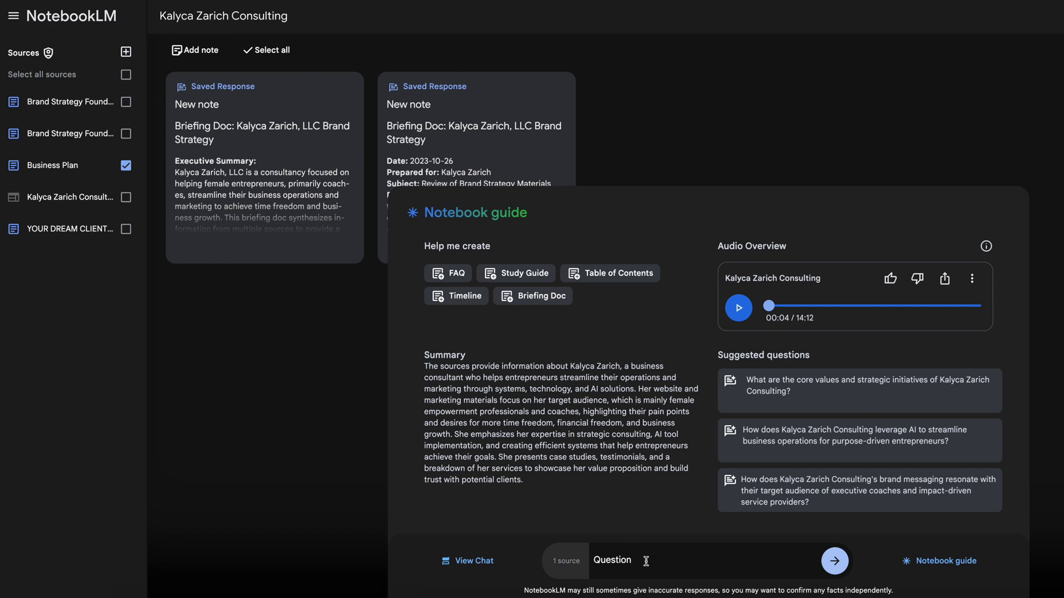
Replace the chat draft with "Help me come up with a marketing strategy for Q1 2025!~", send it, and view the answer.
left_click_drag(645, 560, 595, 561)
type("Help me come up with a marketing s")
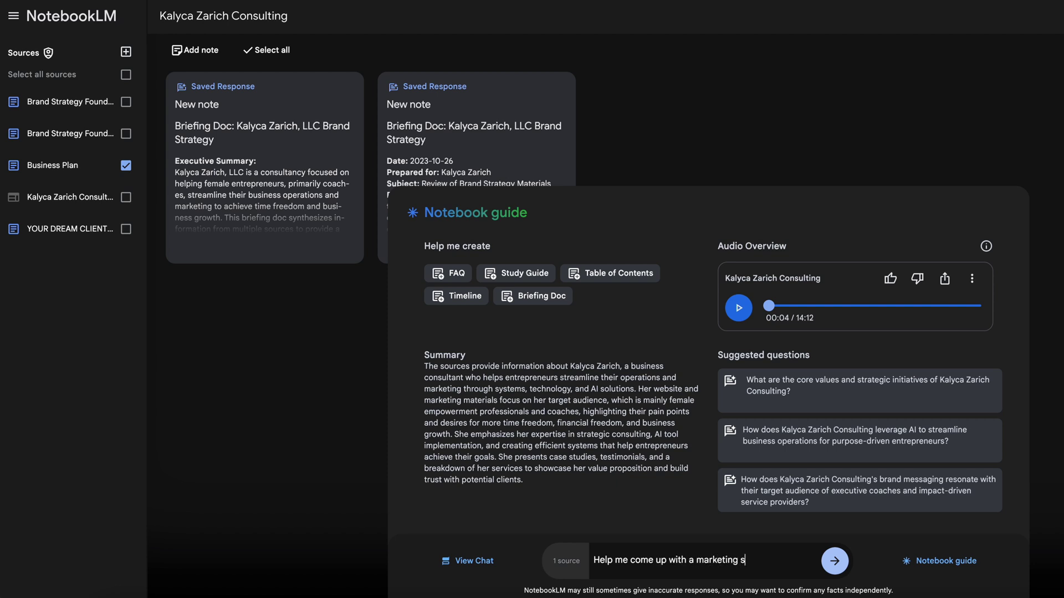
type("trategy for Q1")
type("2025!~")
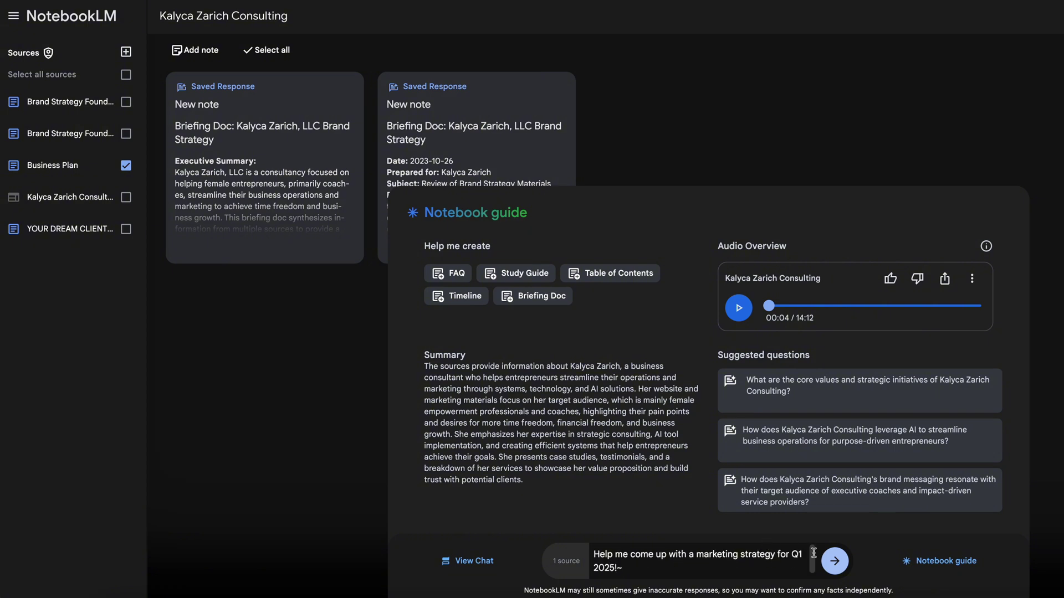
left_click(834, 561)
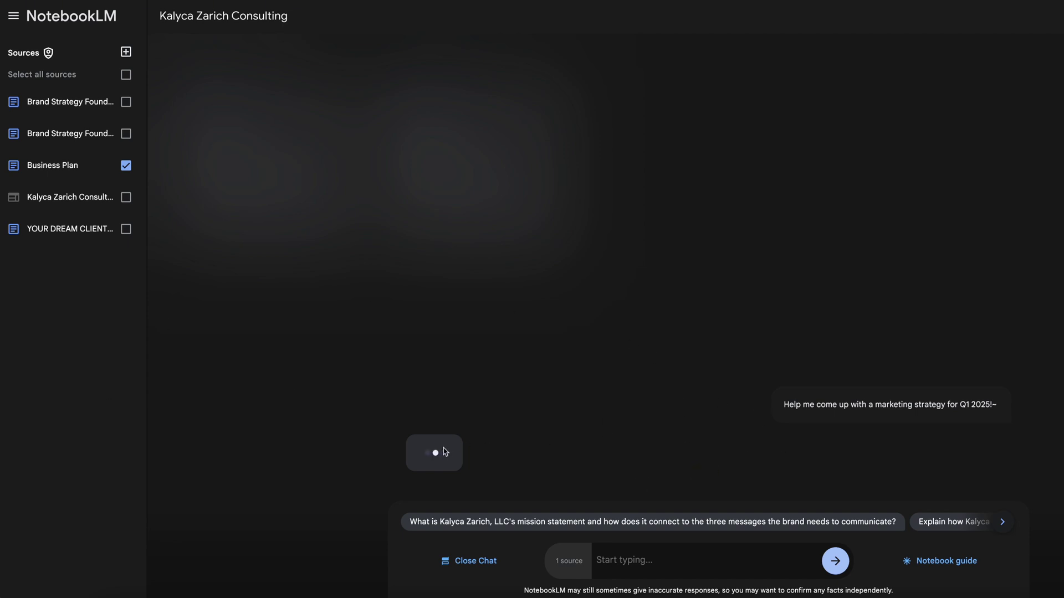
scroll(696, 135, "up", 4)
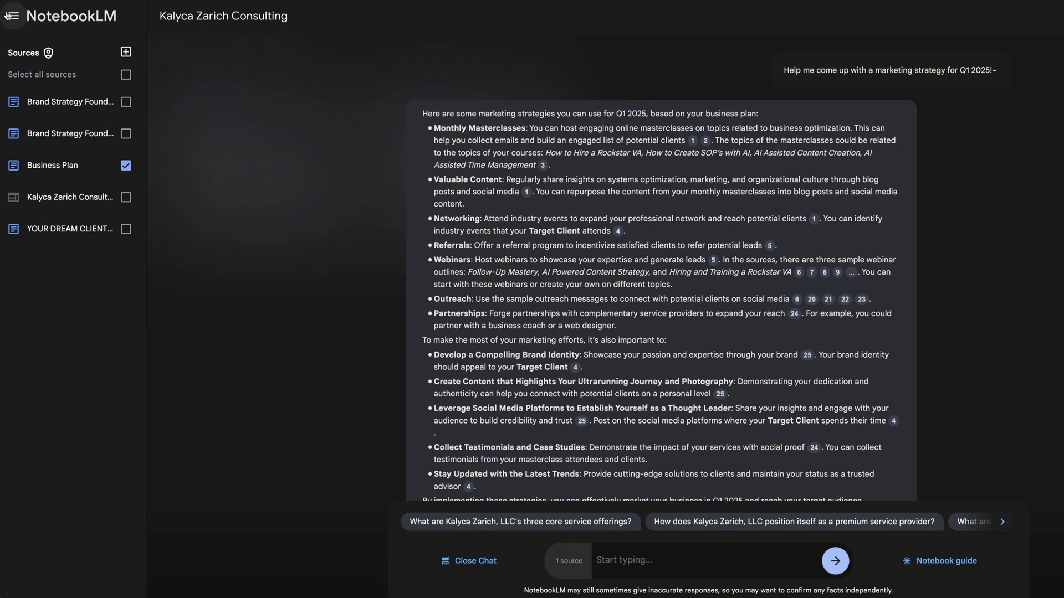
Return to the notebook list and open the Weekly Coaching Calls notebook.
left_click(66, 16)
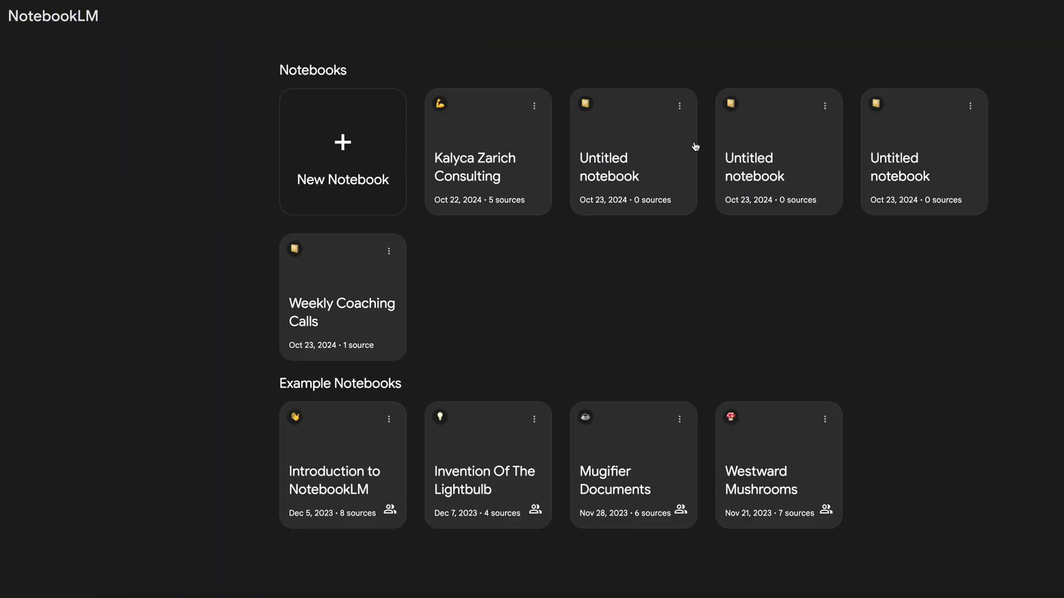
left_click(347, 327)
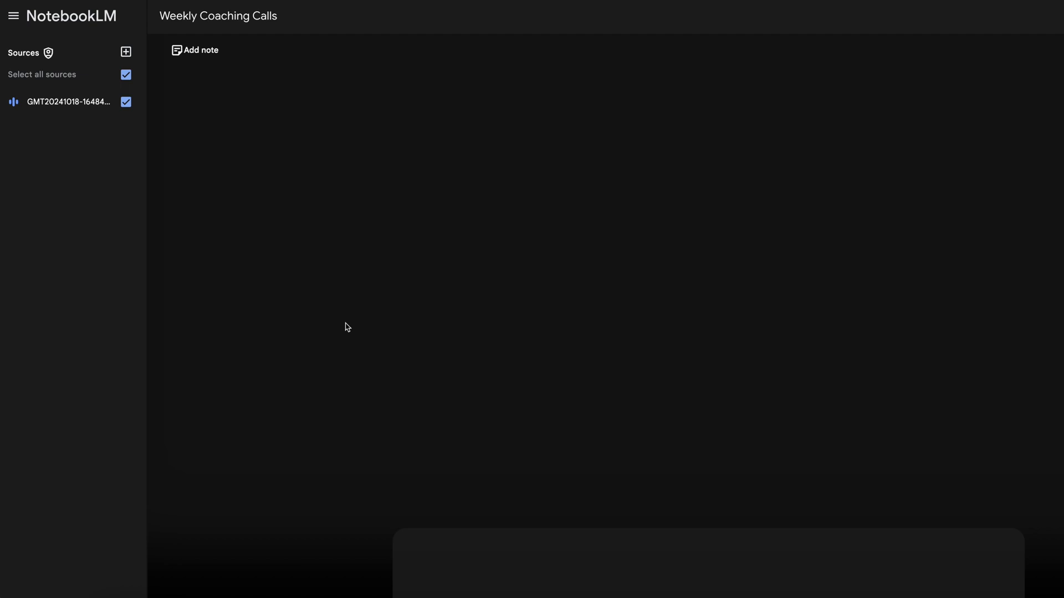
left_click(95, 106)
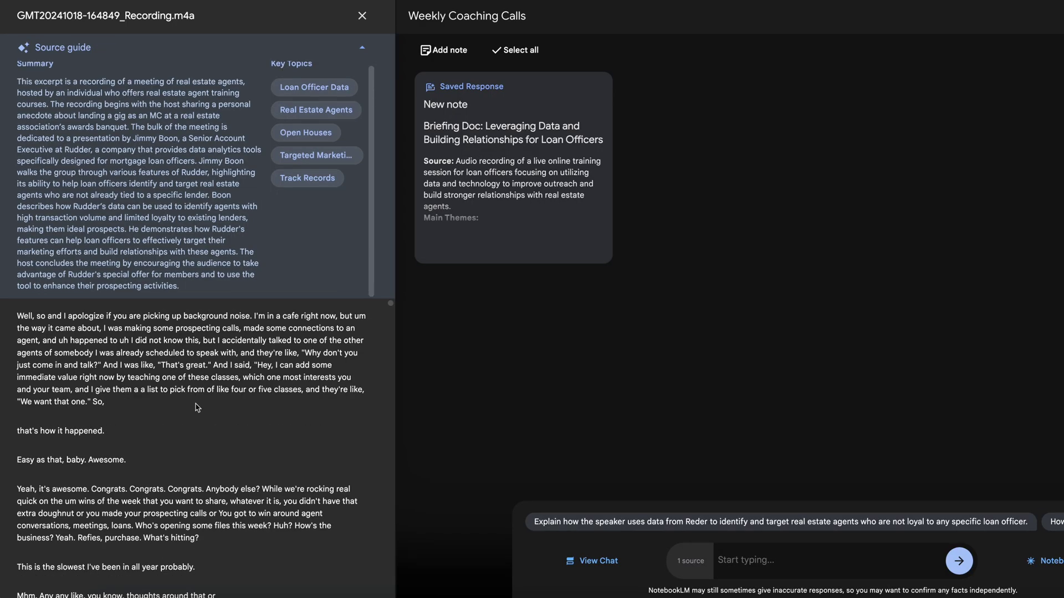
scroll(229, 354, "down", 10)
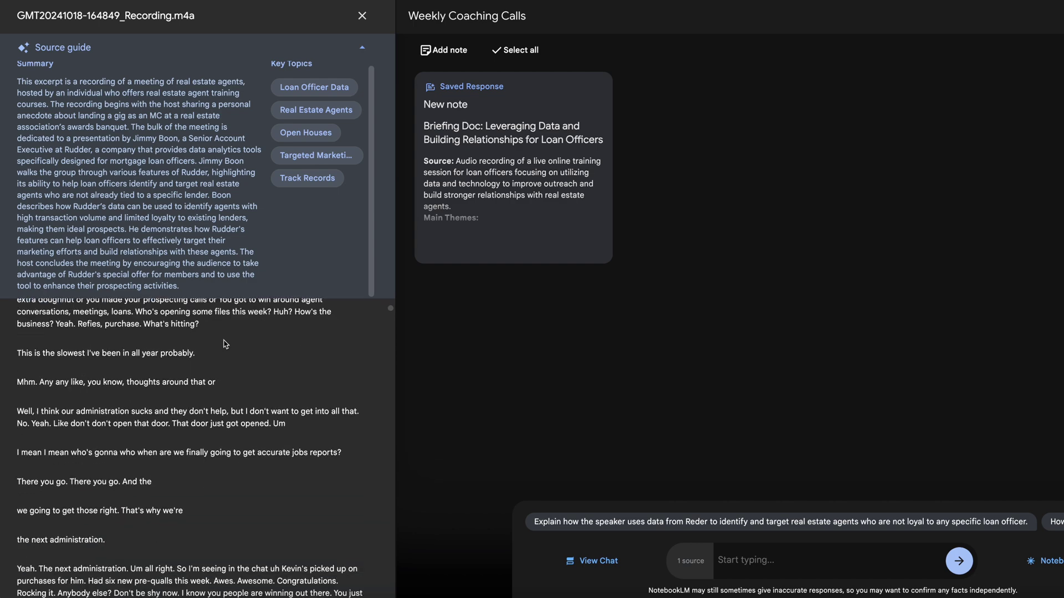
scroll(225, 341, "down", 5)
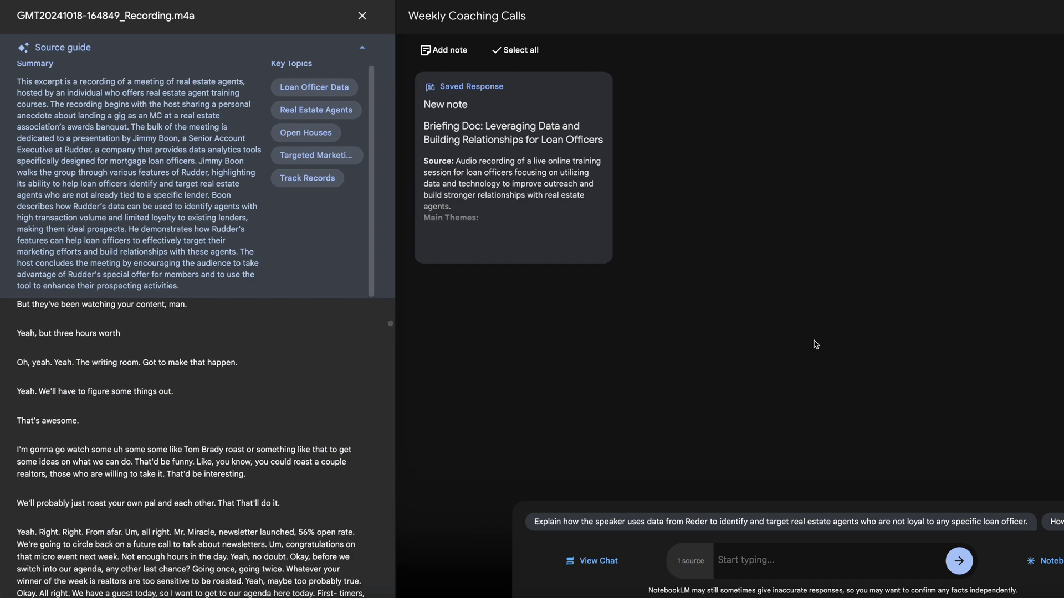
Show the Notebook guide and draft the chat question "Summarize the last call we had..." without sending it.
left_click(1044, 561)
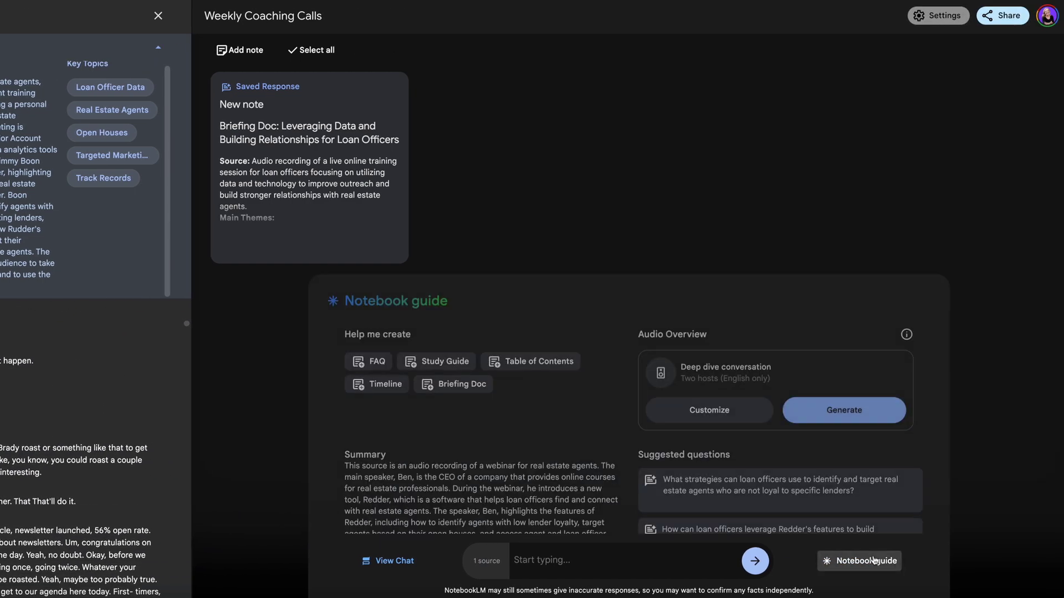
left_click(546, 554)
type("S")
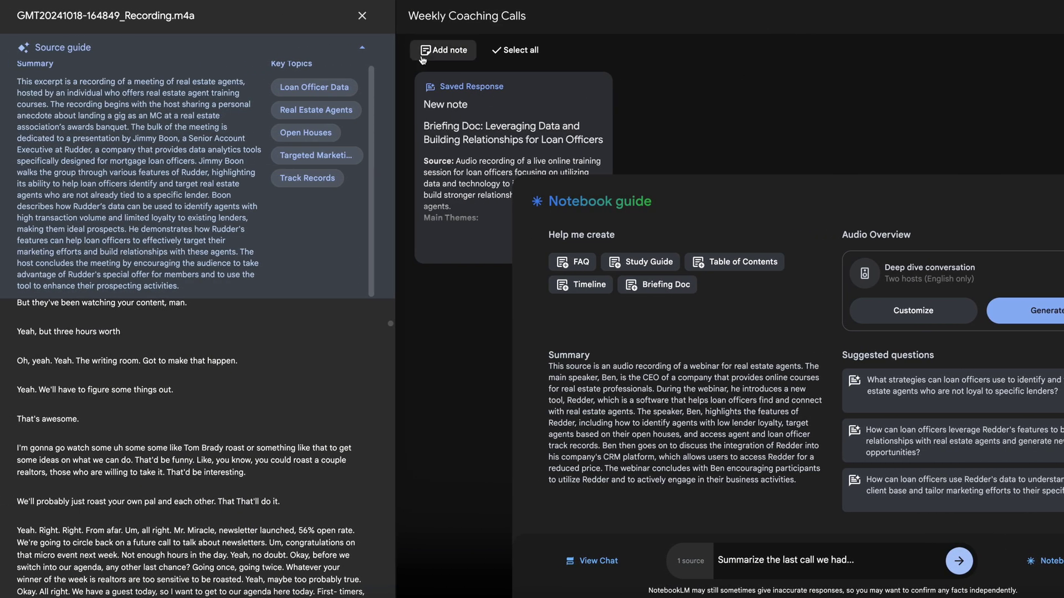
Close the recording's source view and return to the list of notebooks.
left_click(361, 16)
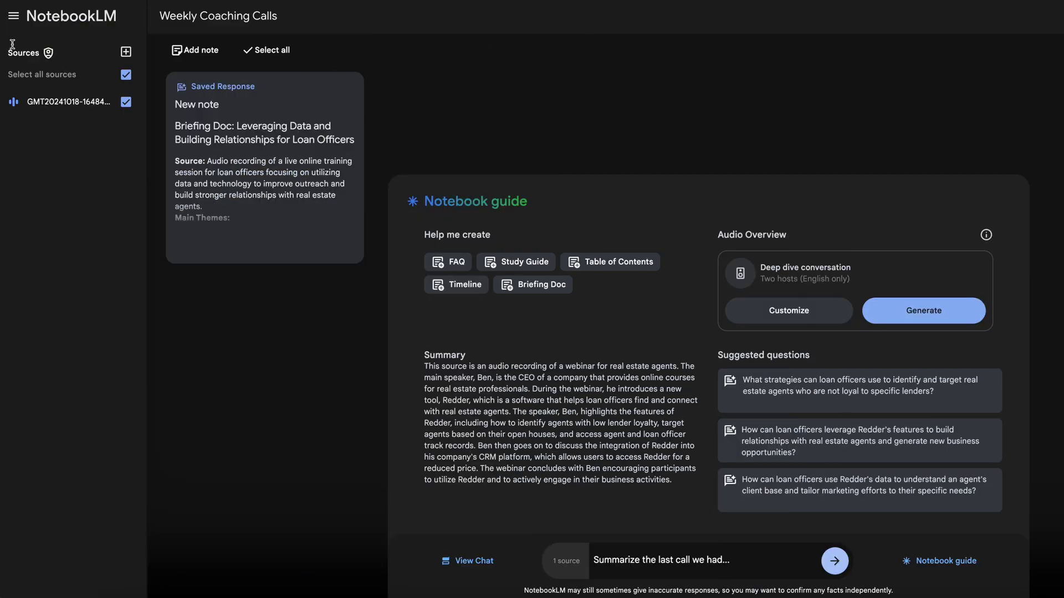
left_click(35, 18)
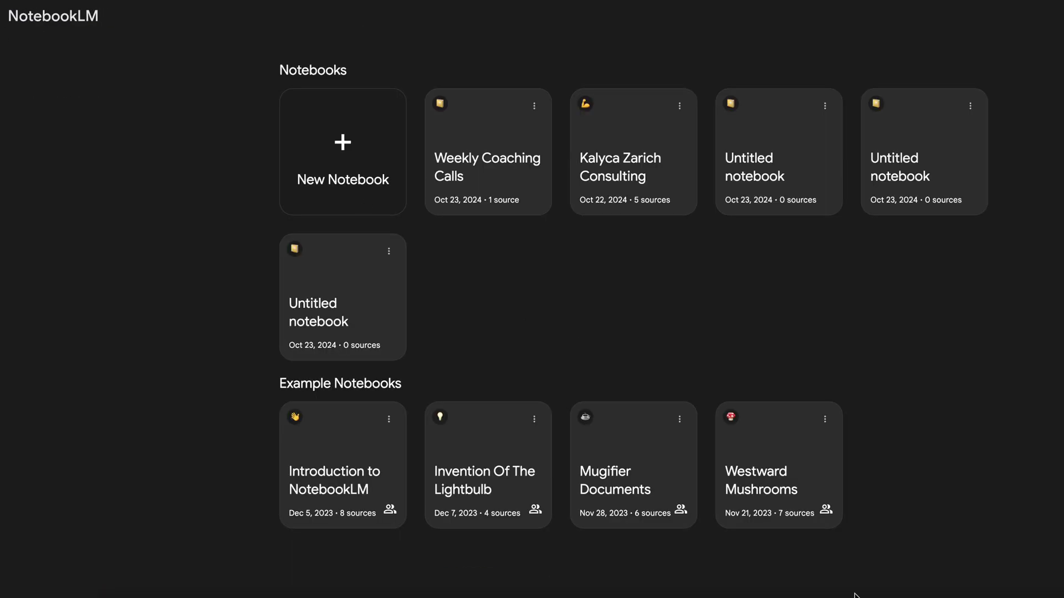